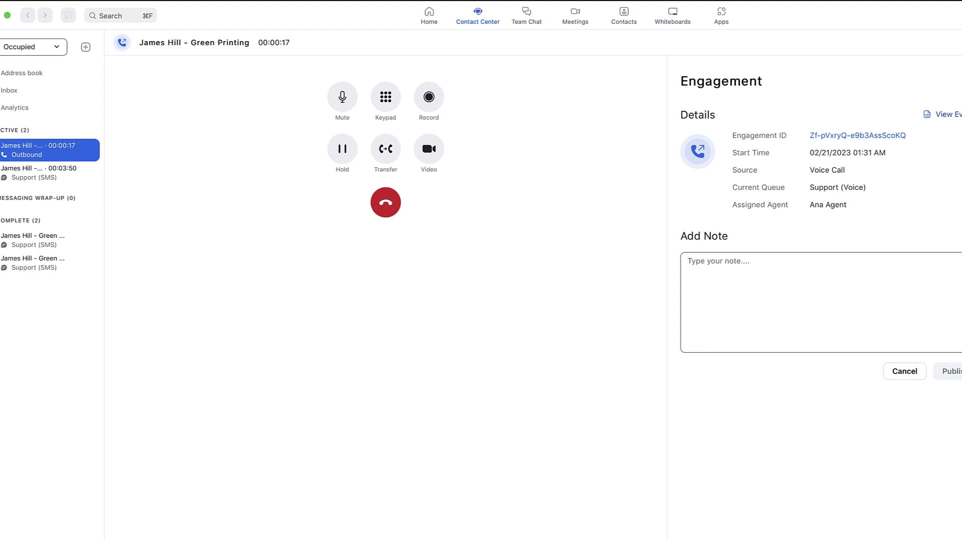
Open the Analytics Queue Chart Report and inspect the chart's peak value.
left_click(68, 103)
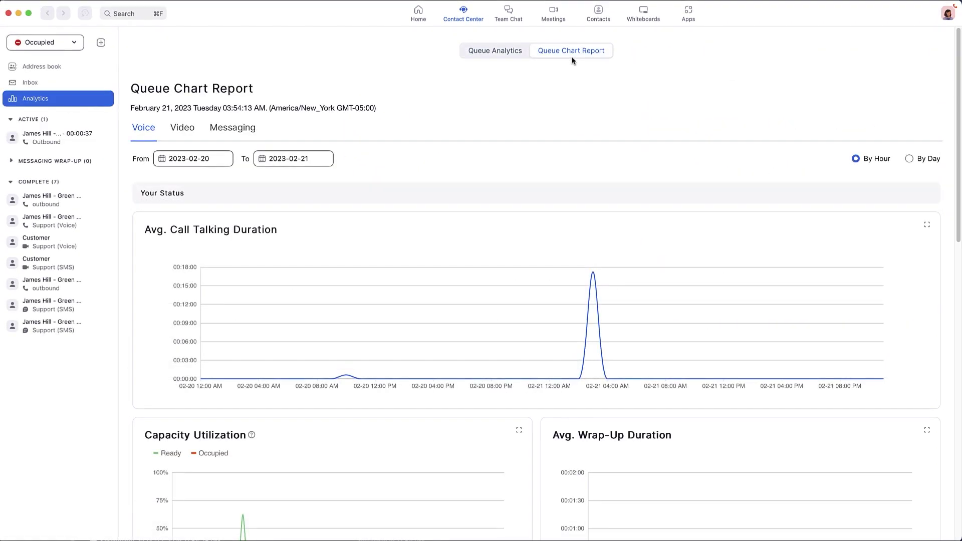
mouse_move(595, 275)
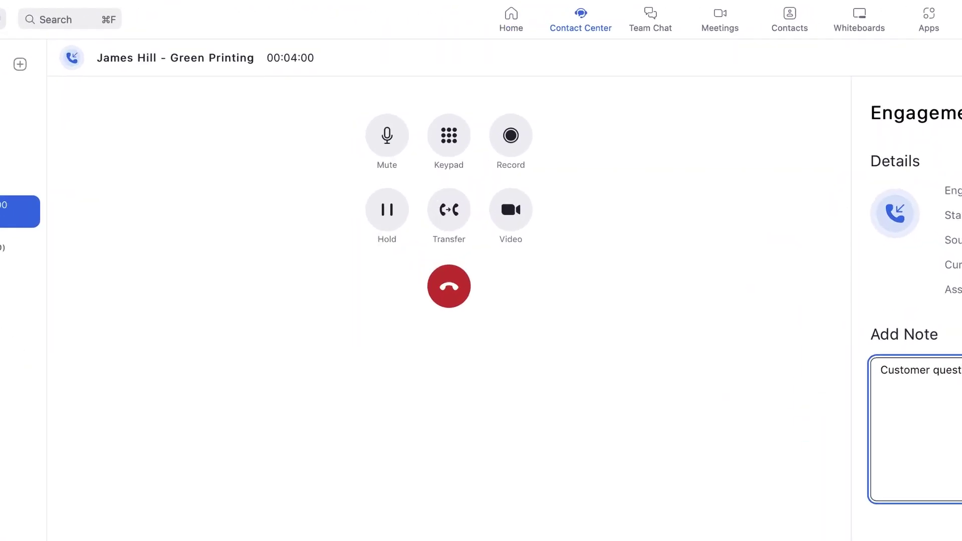
Unmute the voice call, briefly hold and release the caller, then choose Transfer.
left_click(409, 159)
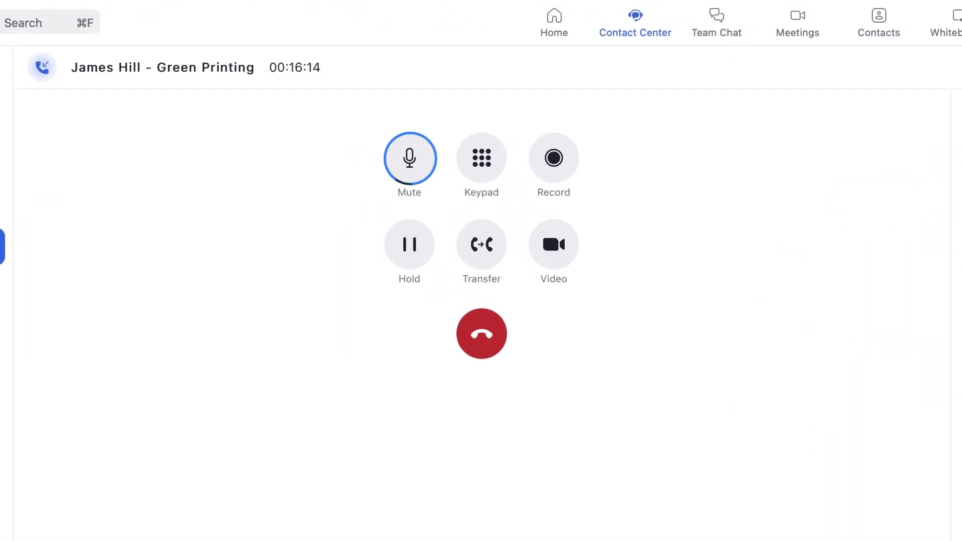
left_click(410, 245)
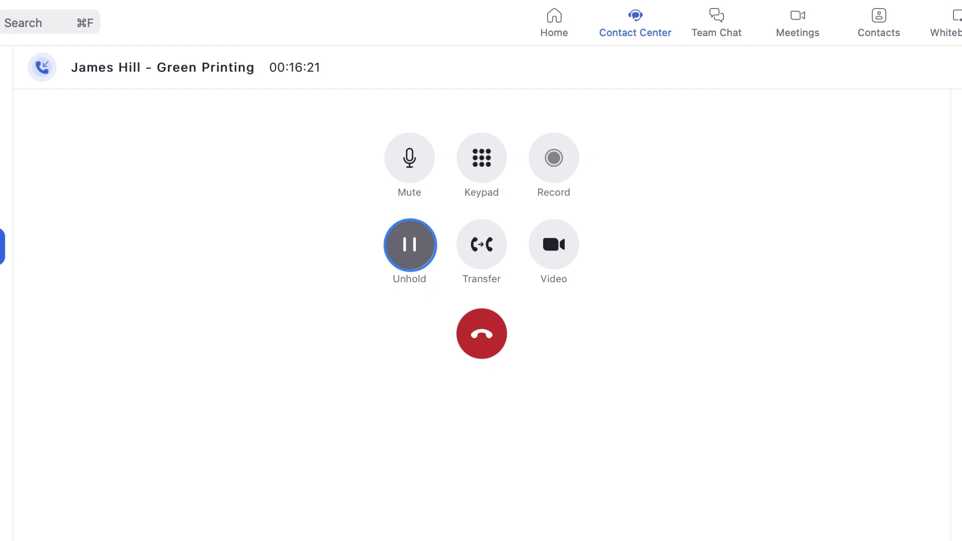
left_click(409, 244)
left_click(481, 245)
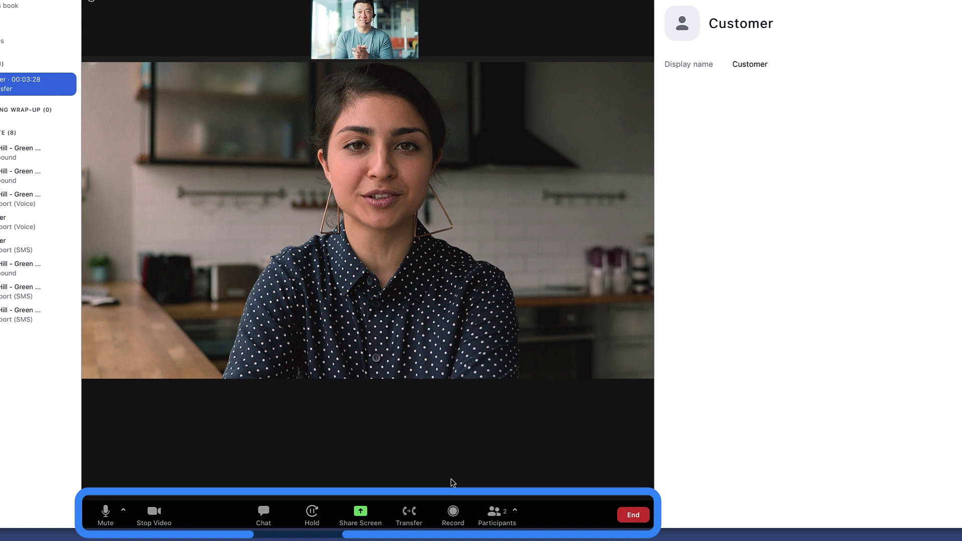
Record the video engagement and bring up the Transfer this Engagement dialog.
left_click(454, 516)
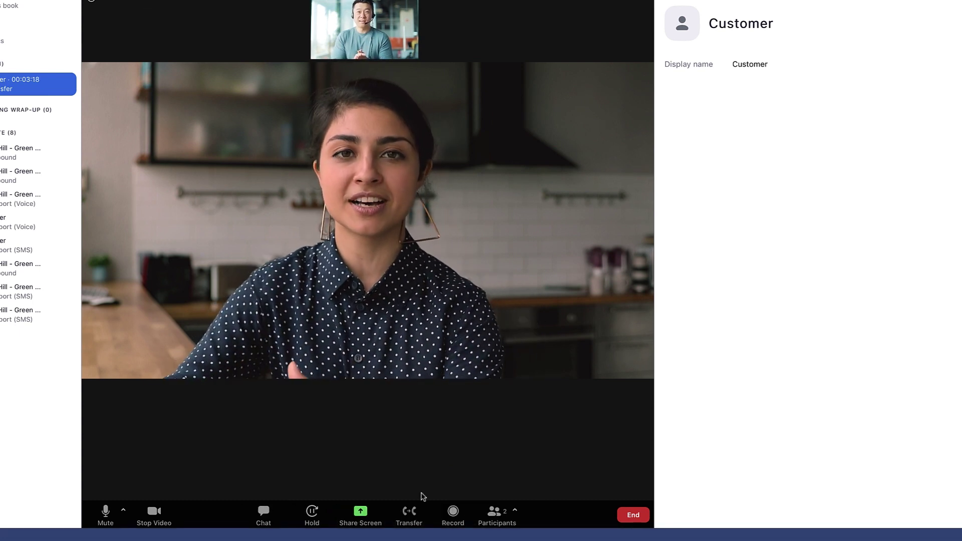
left_click(414, 514)
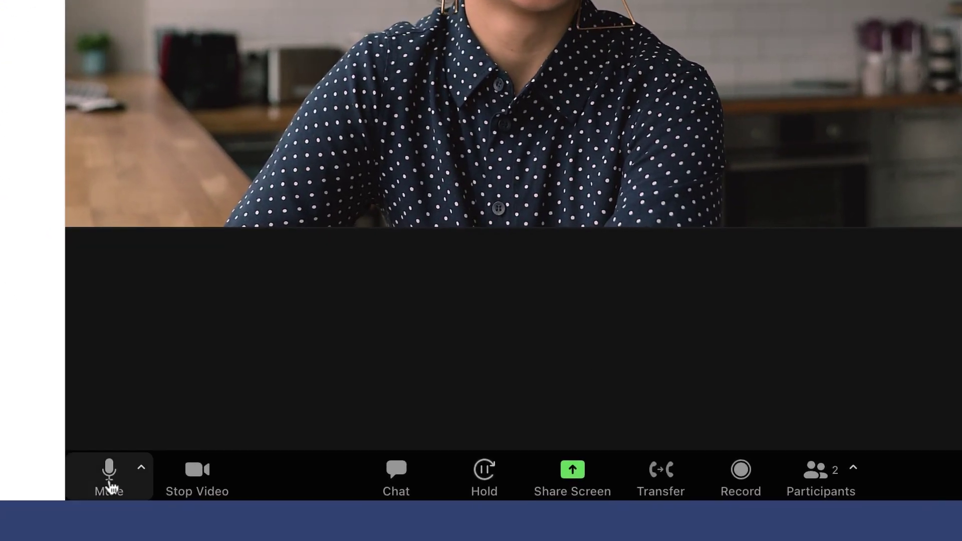
Mute and unmute the microphone, view participants and chat, then share the screen.
left_click(109, 485)
left_click(110, 485)
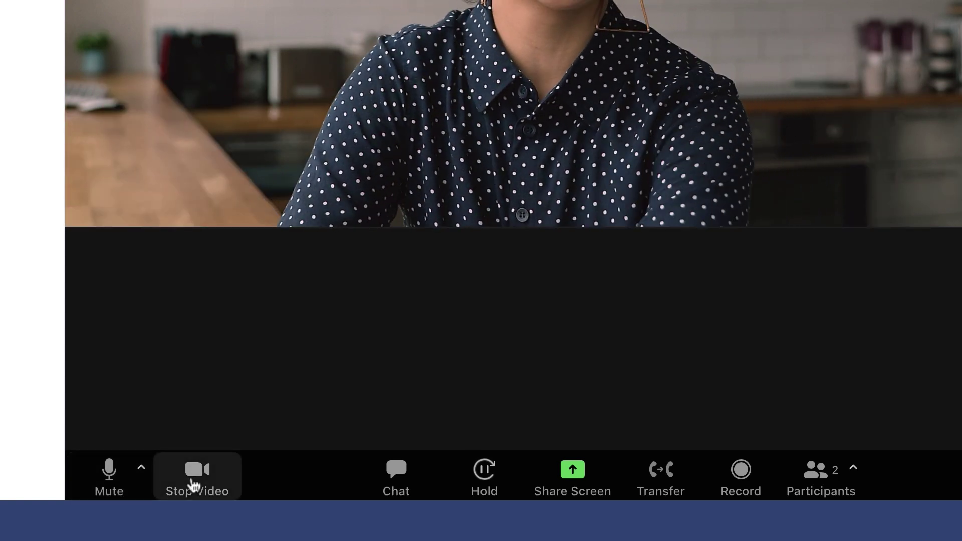
left_click(838, 487)
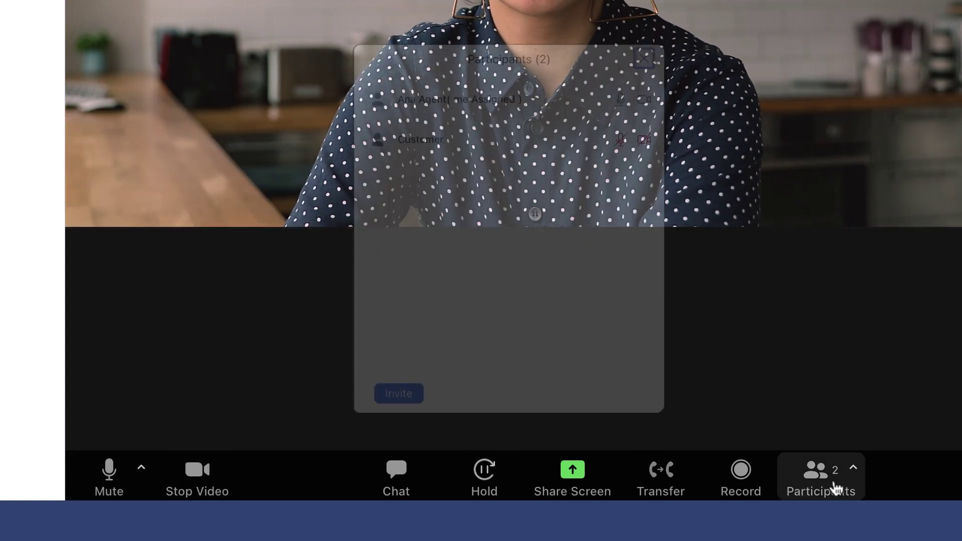
left_click(397, 485)
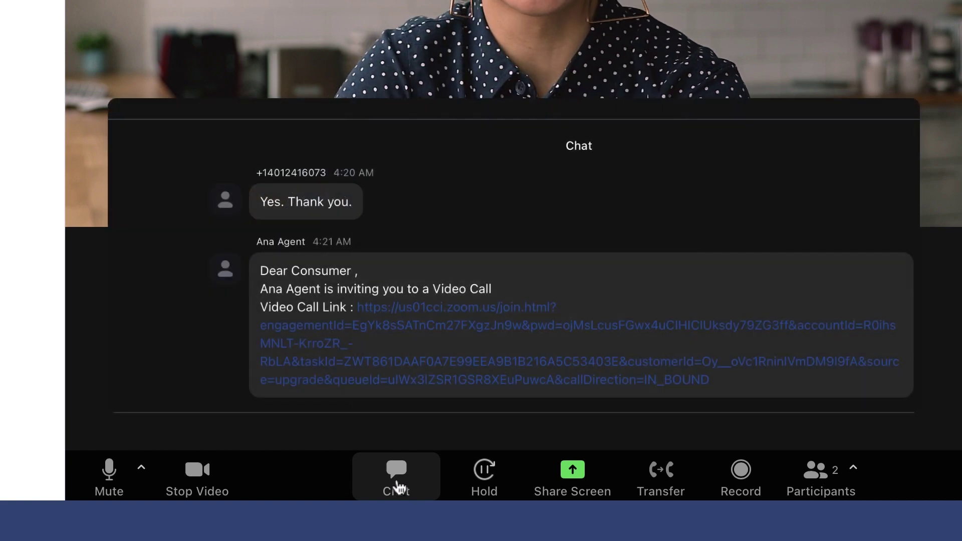
left_click(398, 485)
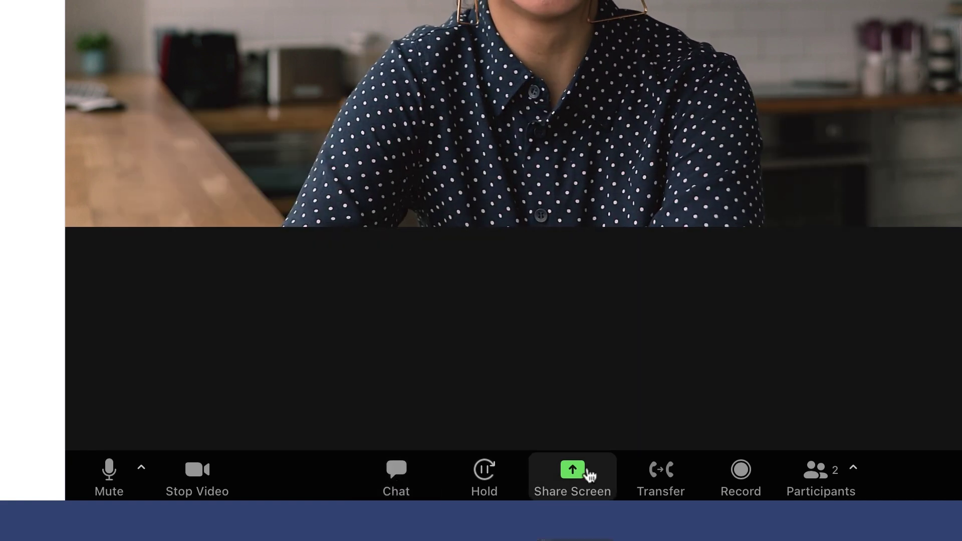
left_click(591, 472)
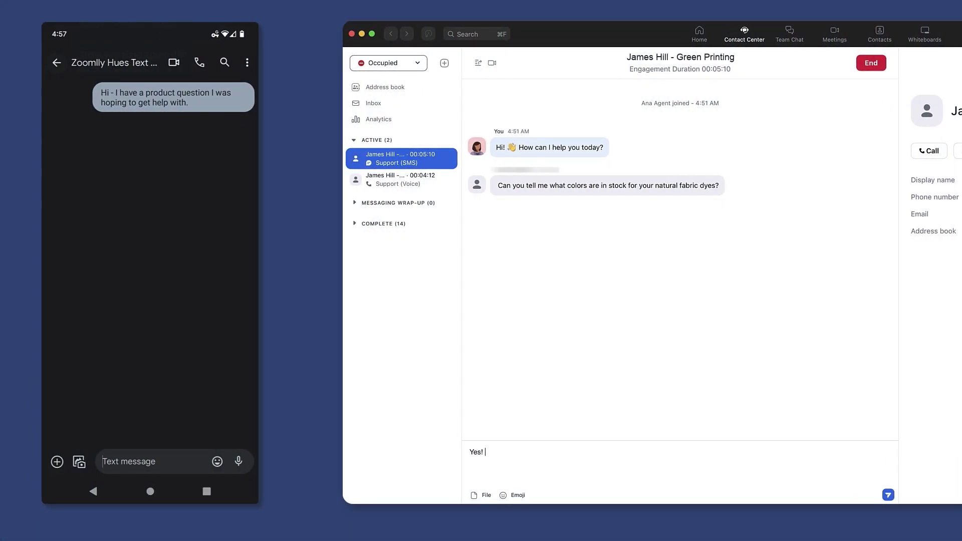
Draft the SMS reply 'We have the full natural color line currently in stock.'.
type("We have the full natural color line currently in stock.")
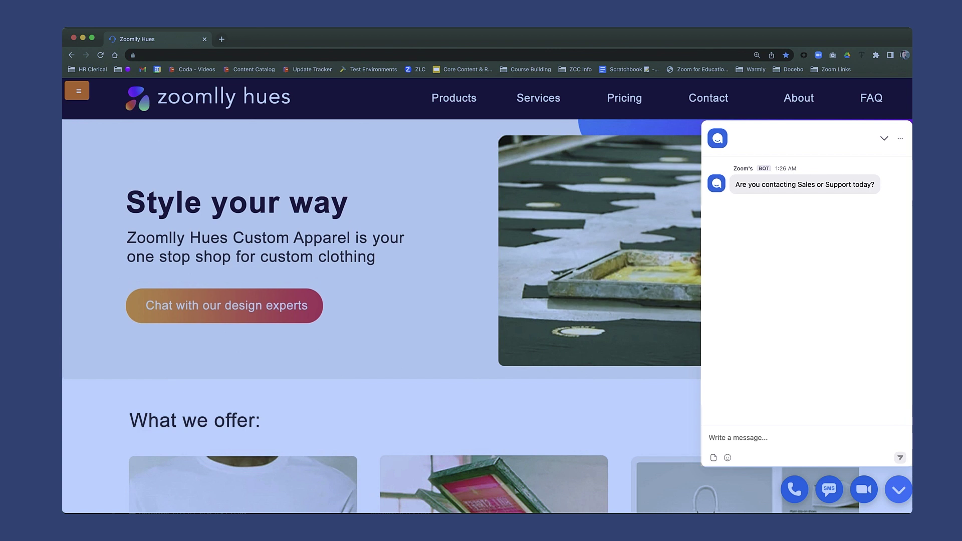
Send 'Support' as the answer to the web chat bot.
type("Support")
key("Return")
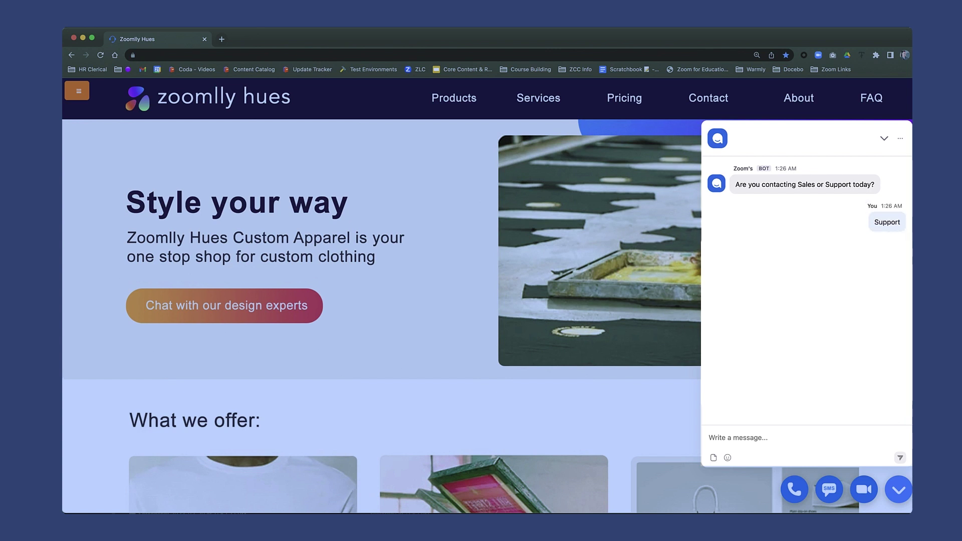